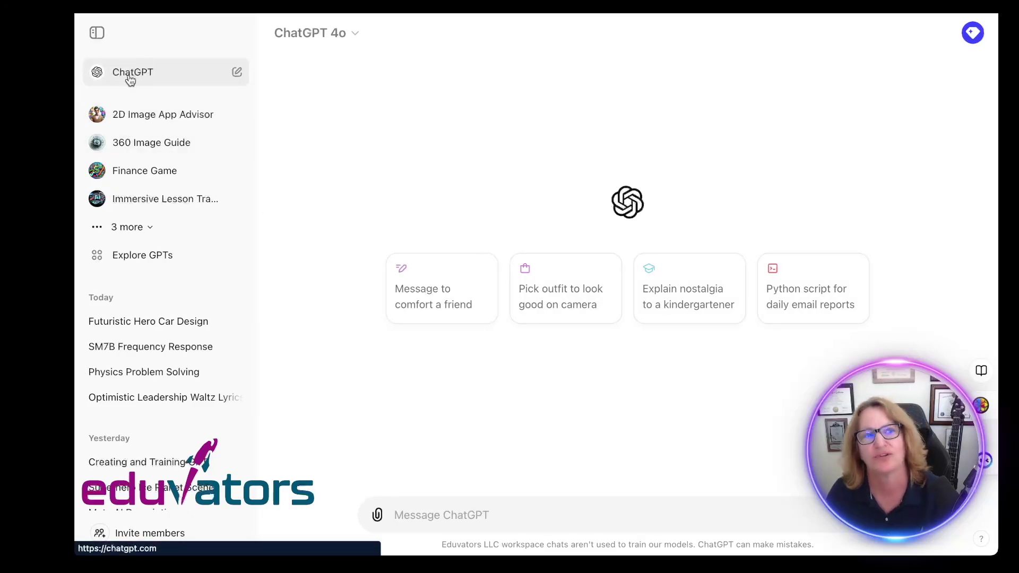
Step: Open the GPT store and scroll through its featured listings
click(145, 259)
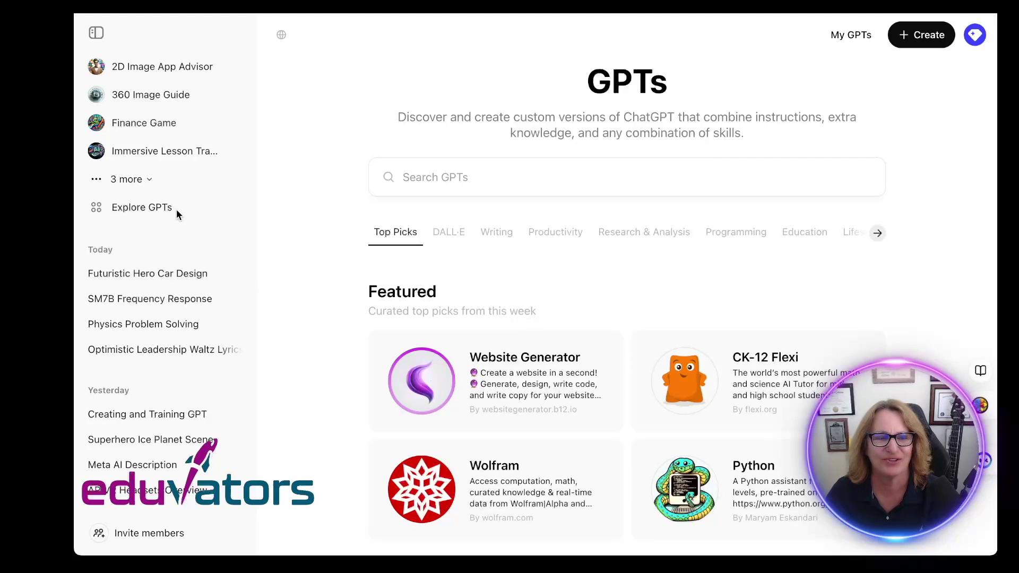
scroll(642, 357, down, 5)
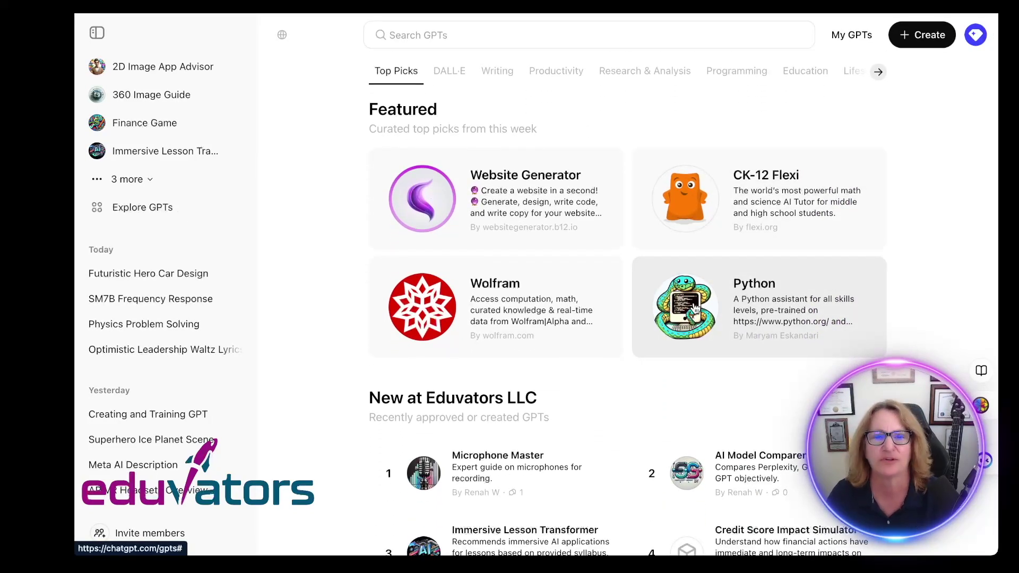
scroll(692, 409, down, 4)
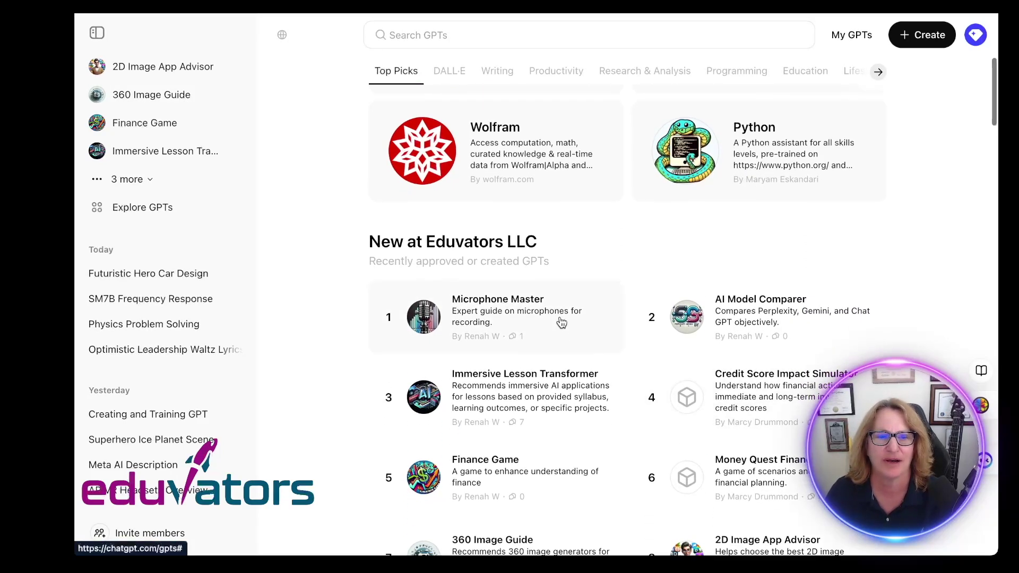
scroll(560, 322, down, 2)
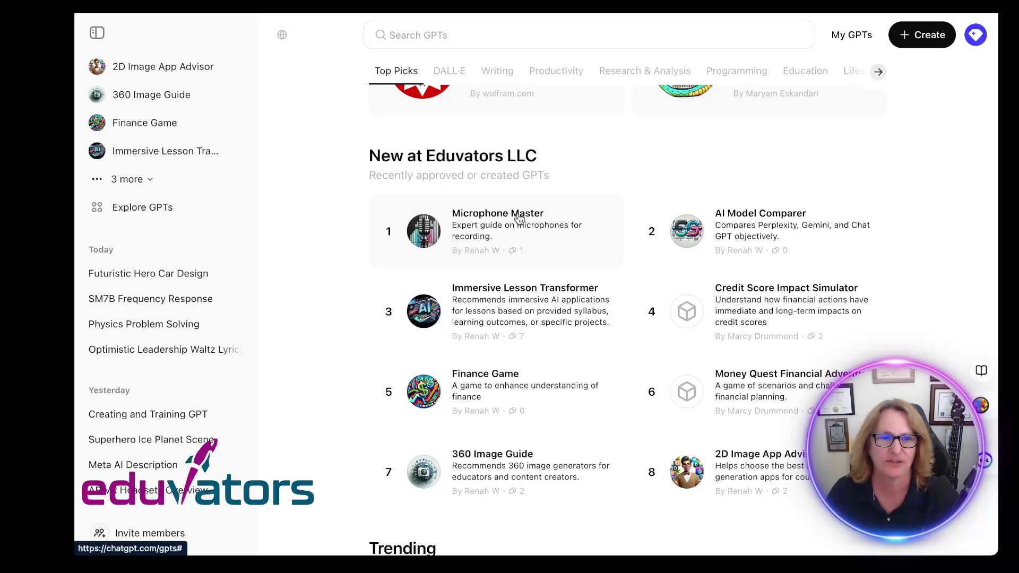
scroll(546, 329, up, 5)
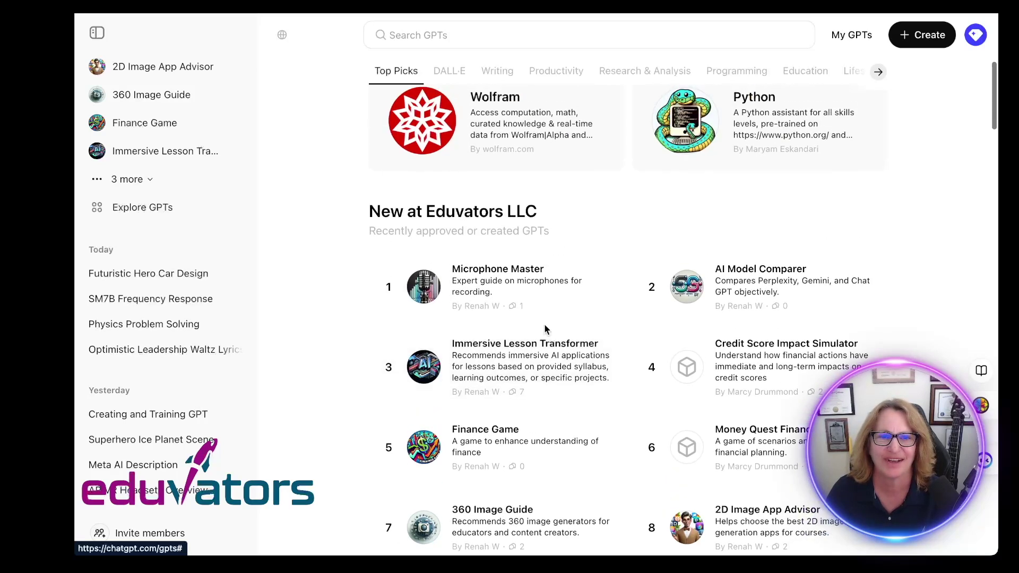
scroll(543, 325, up, 3)
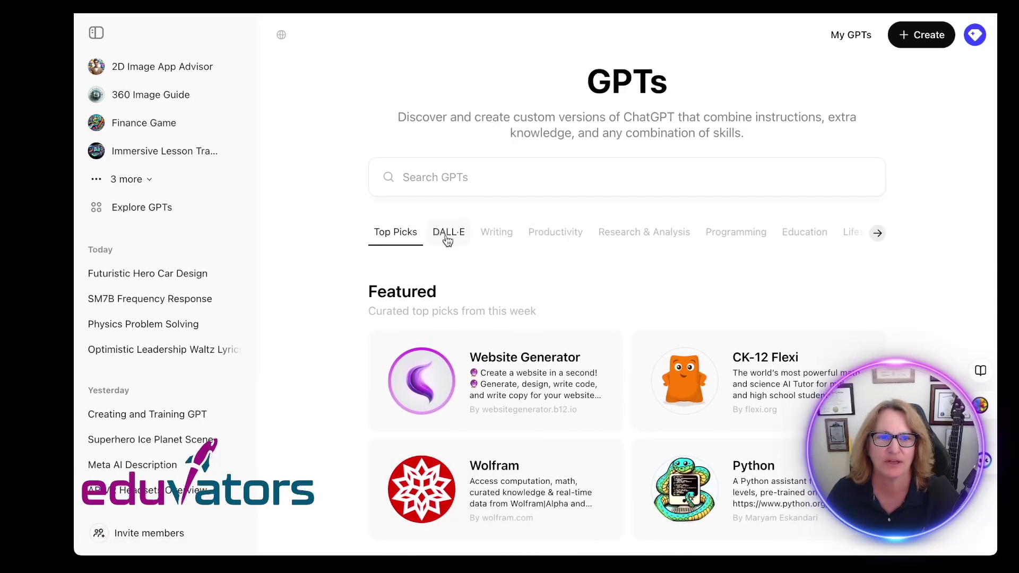
Step: Browse the DALL·E and Education categories, then expand the sidebar to reveal all pinned GPTs
click(442, 227)
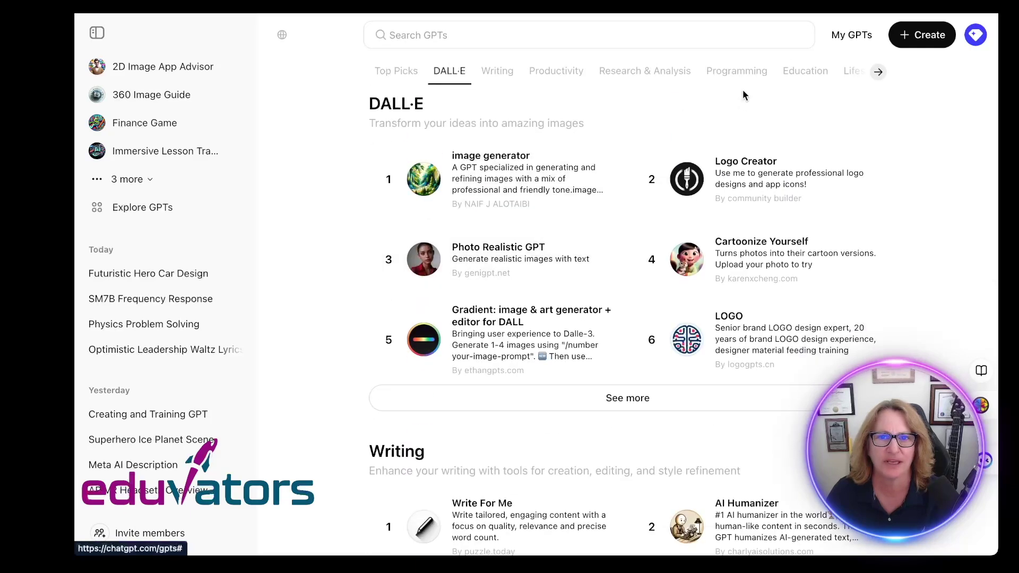
click(799, 75)
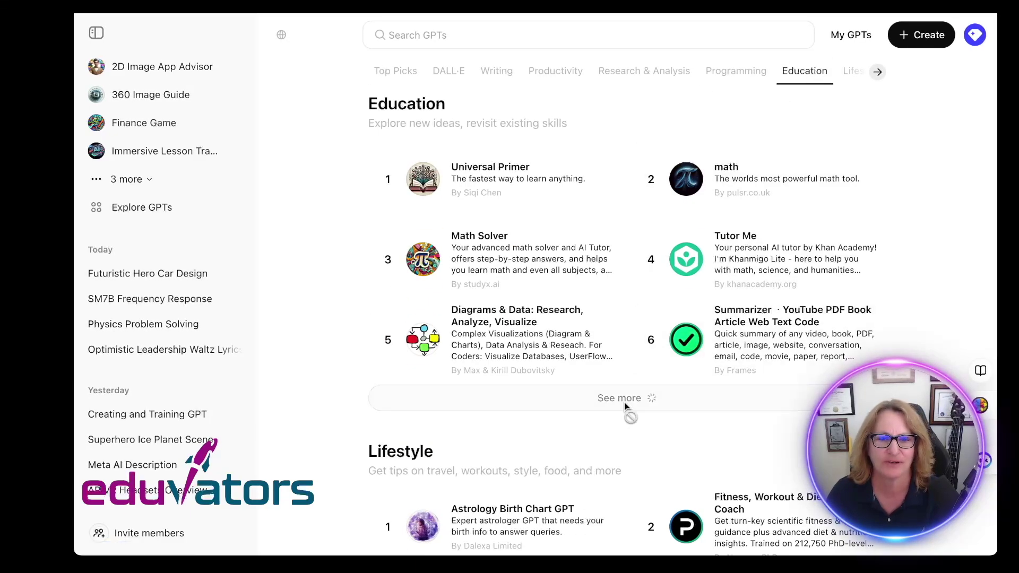
scroll(662, 330, down, 1)
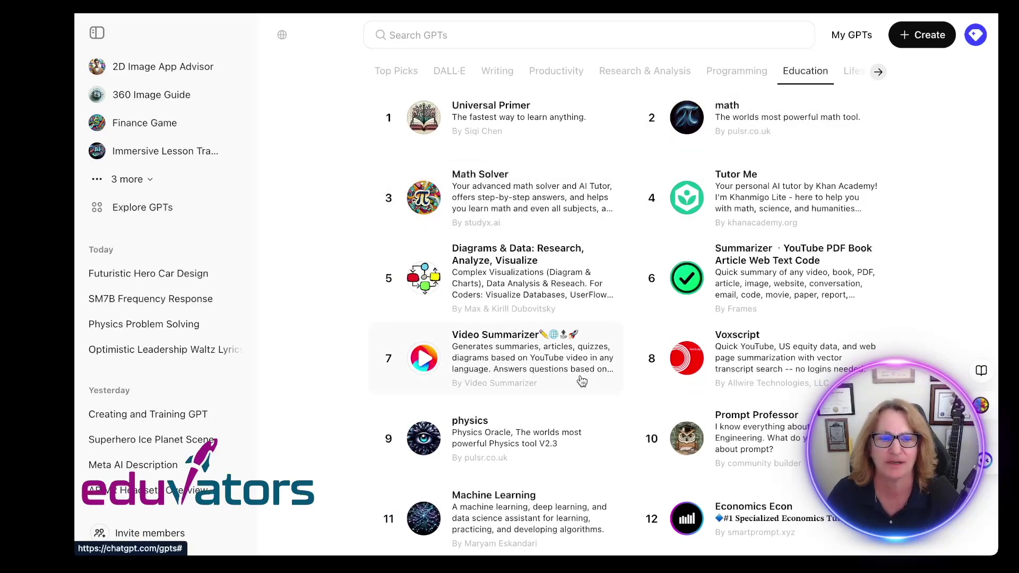
scroll(562, 339, up, 5)
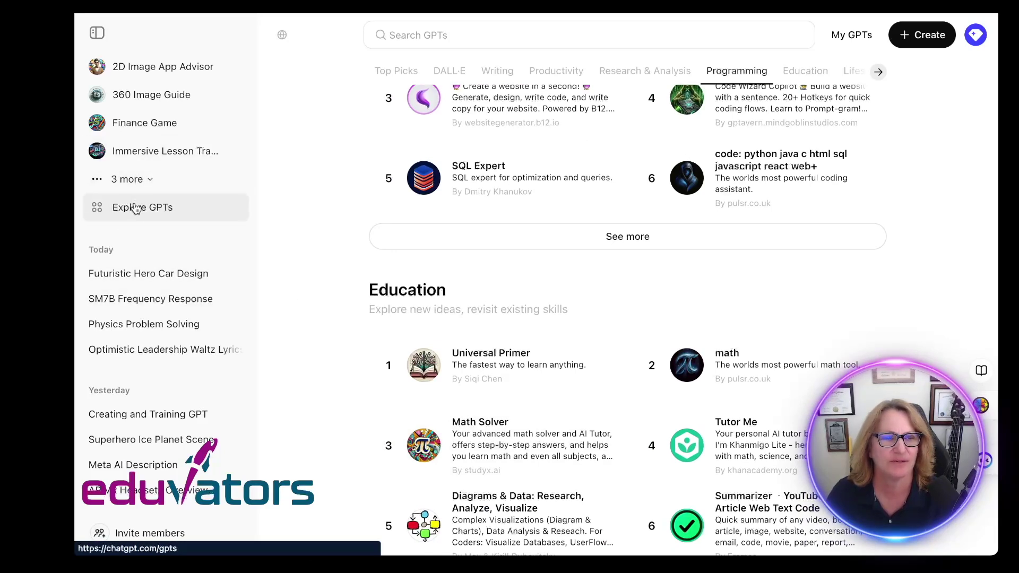
click(146, 179)
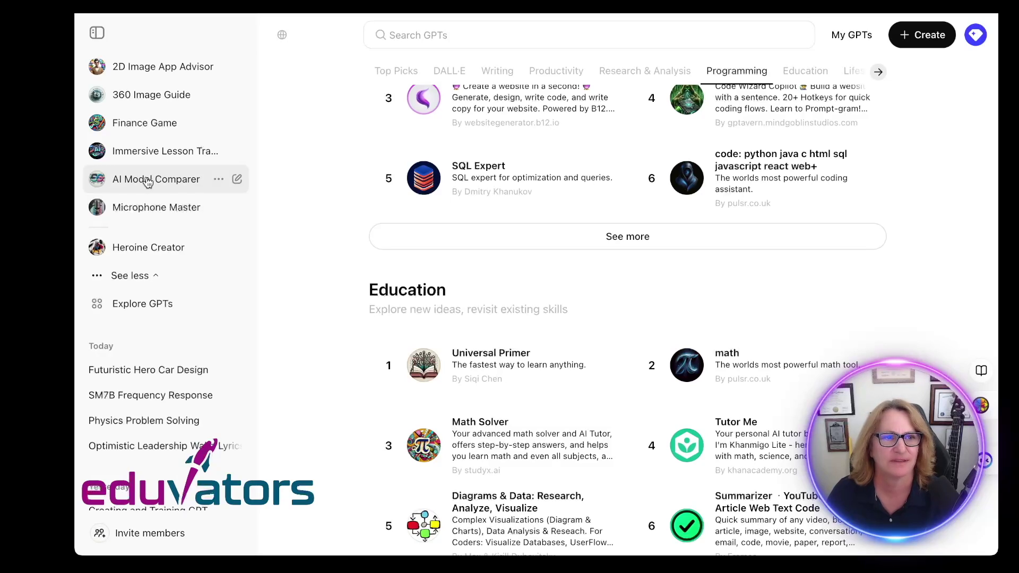
Step: Start a Microphone Master chat and ask 'What's the best microphone for podcasting?'
click(156, 208)
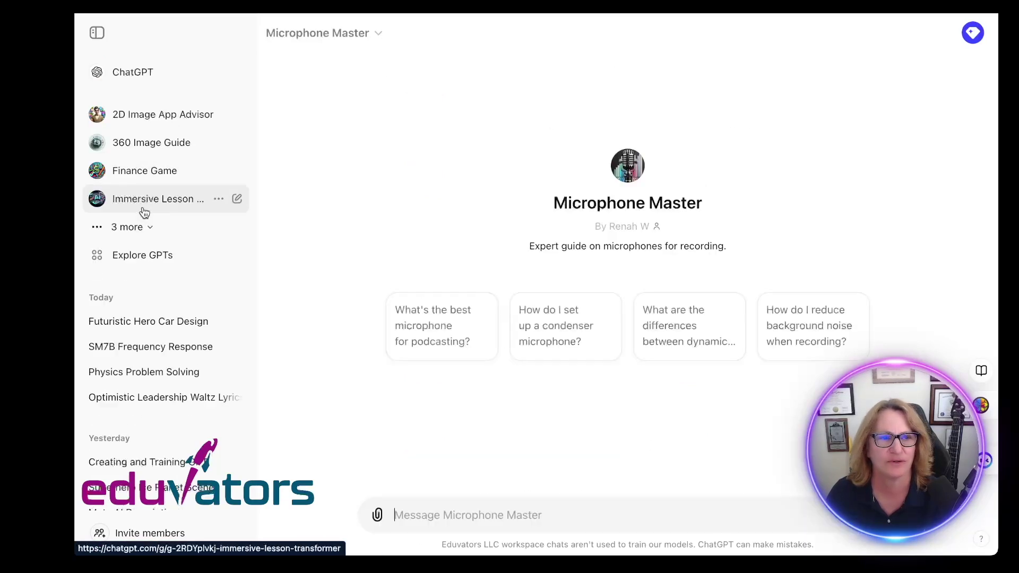
click(378, 32)
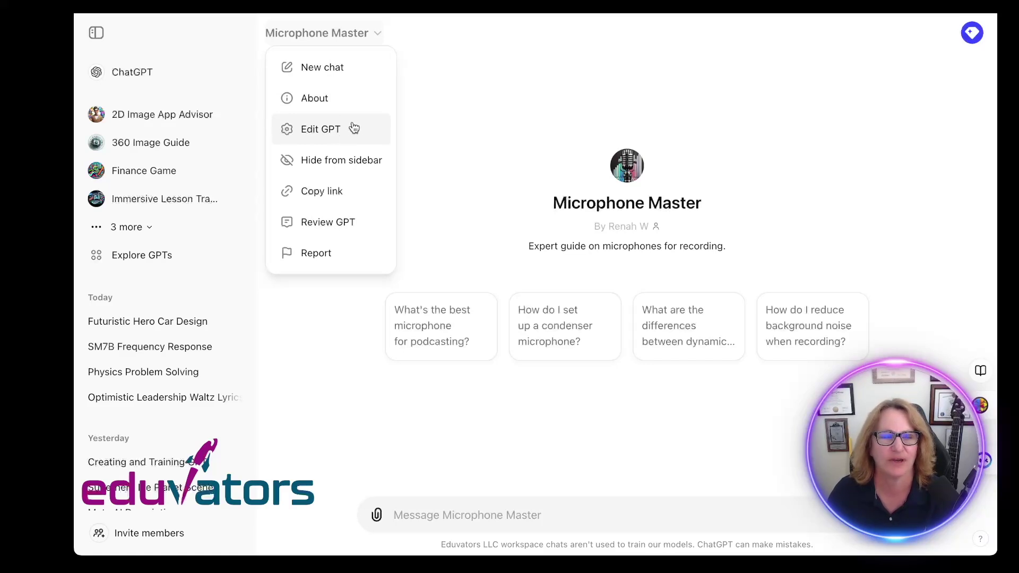
click(566, 85)
click(450, 516)
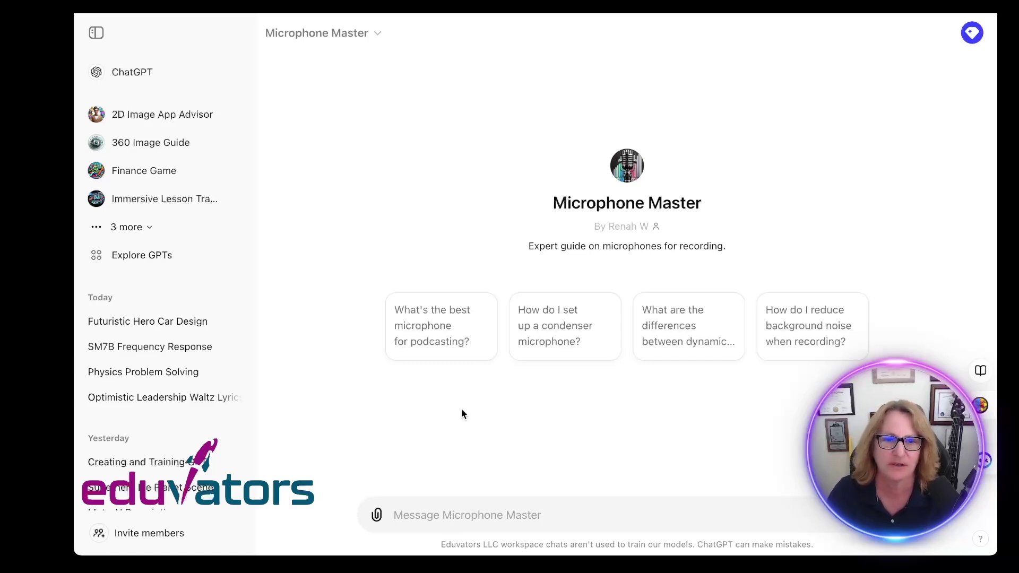
click(435, 323)
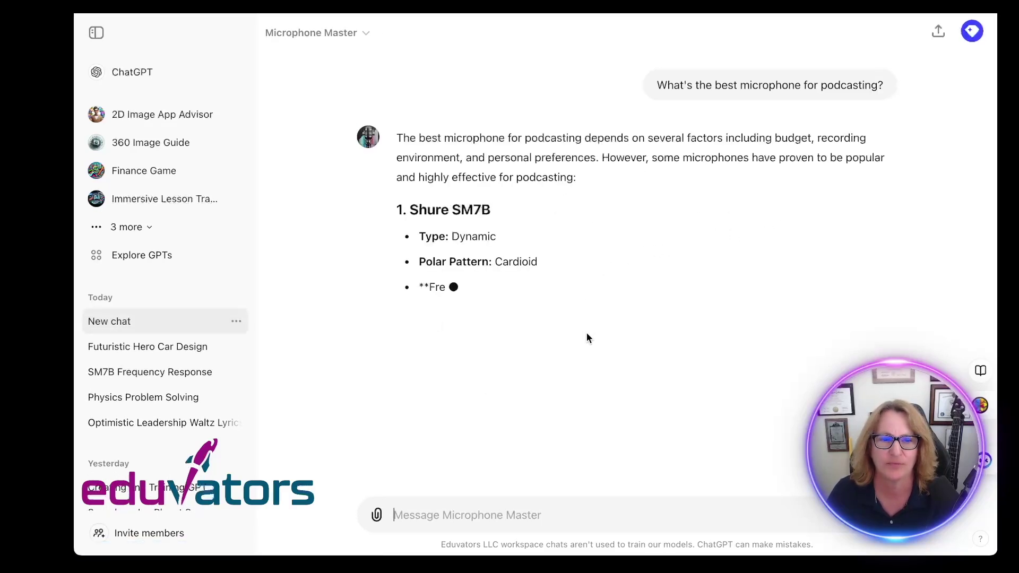
Step: Read through the reply's SM7B, Rode NT1-A and Blue Yeti recommendations, then return to the top
scroll(413, 217, down, 1)
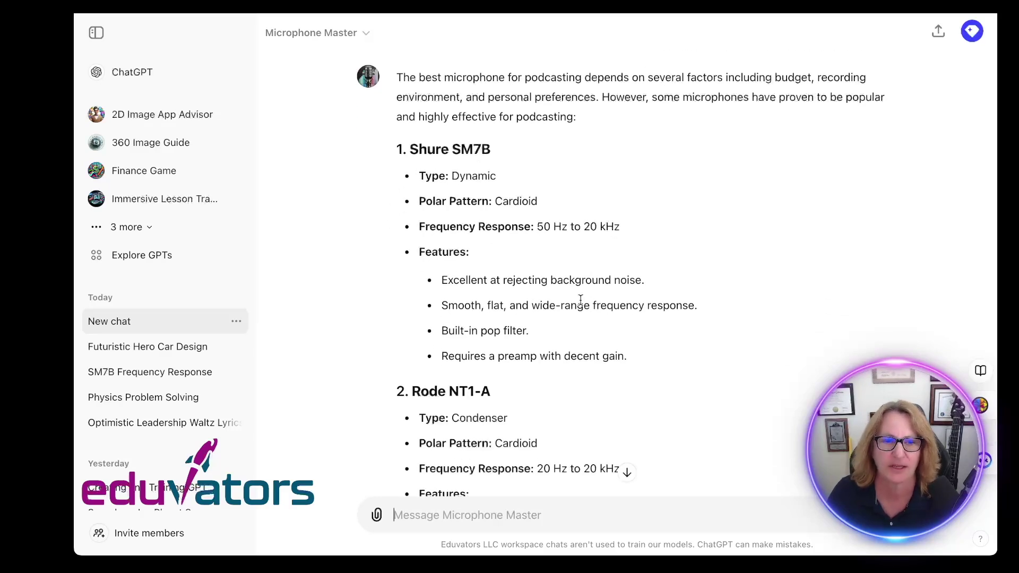
scroll(582, 301, down, 8)
scroll(582, 305, down, 5)
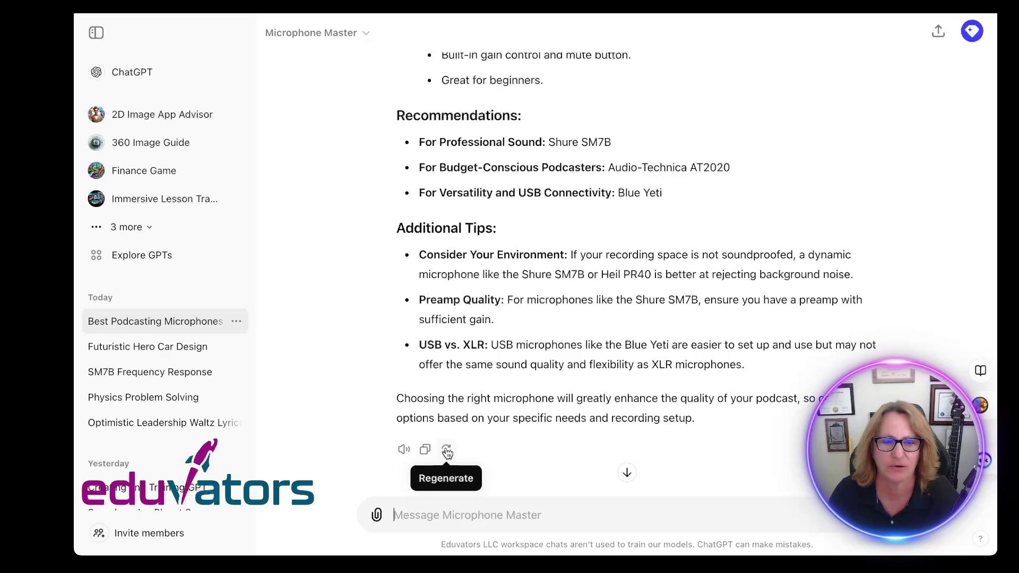
scroll(597, 240, up, 15)
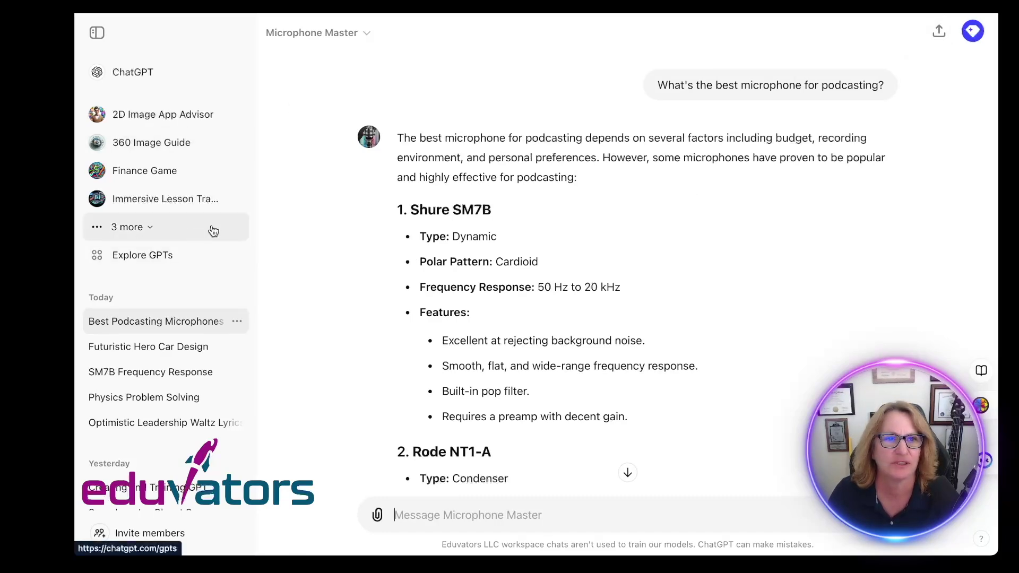
click(366, 35)
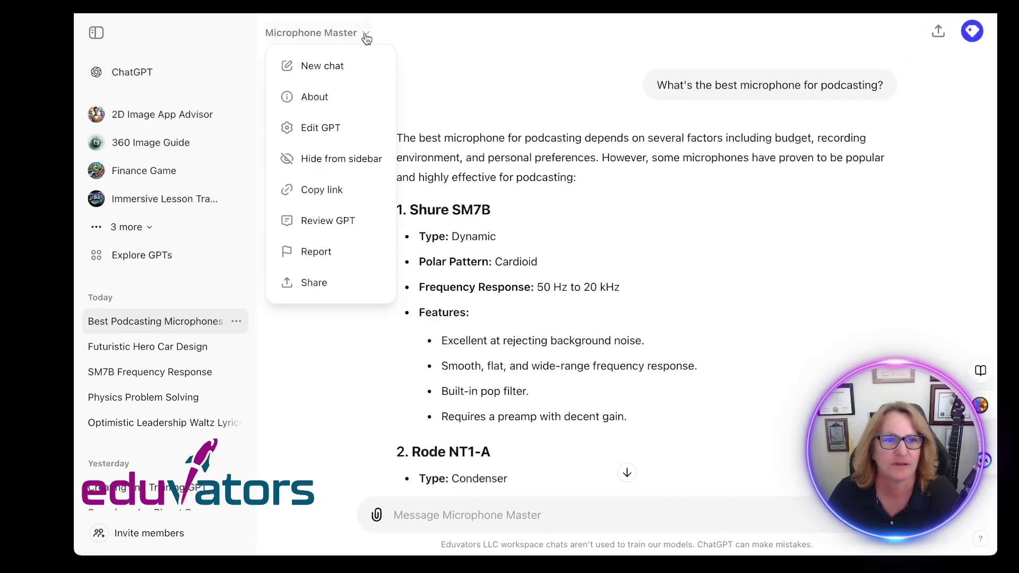
click(338, 139)
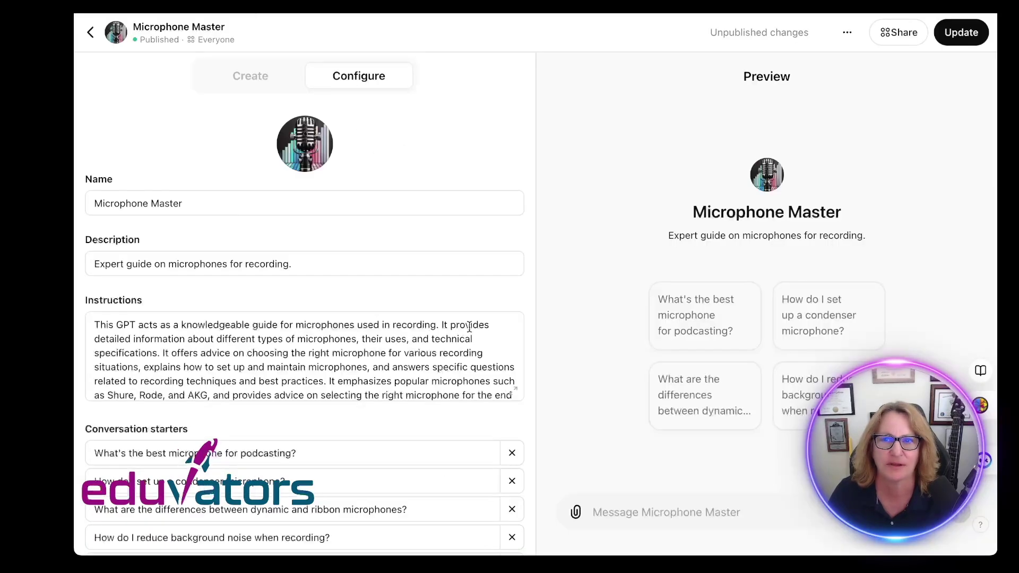
click(895, 35)
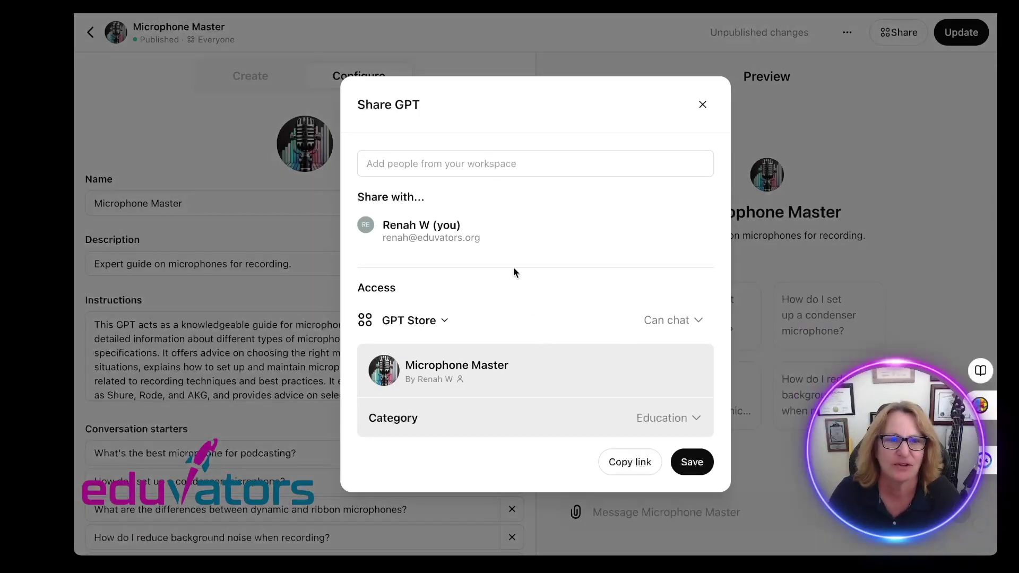
click(500, 161)
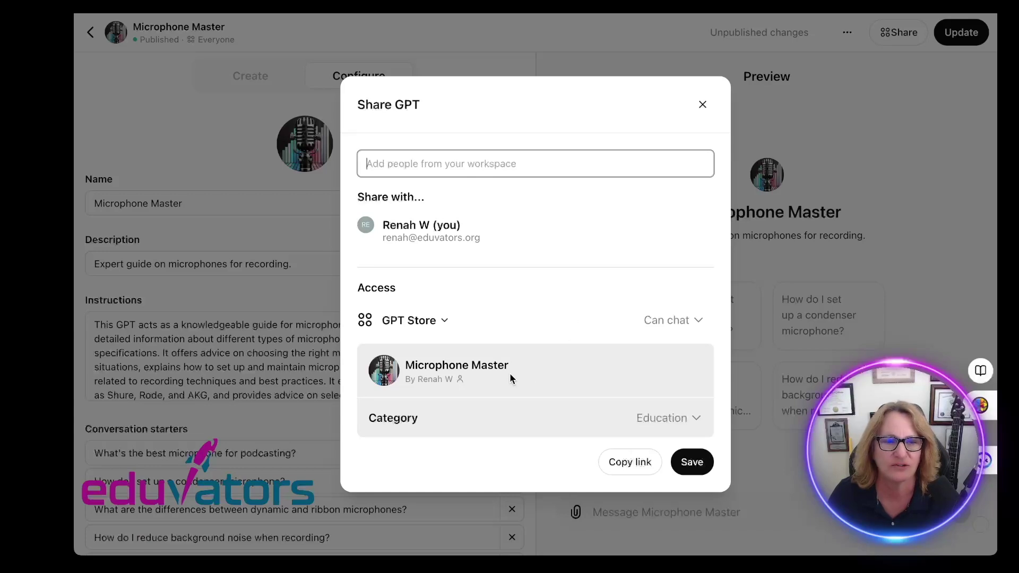
click(445, 321)
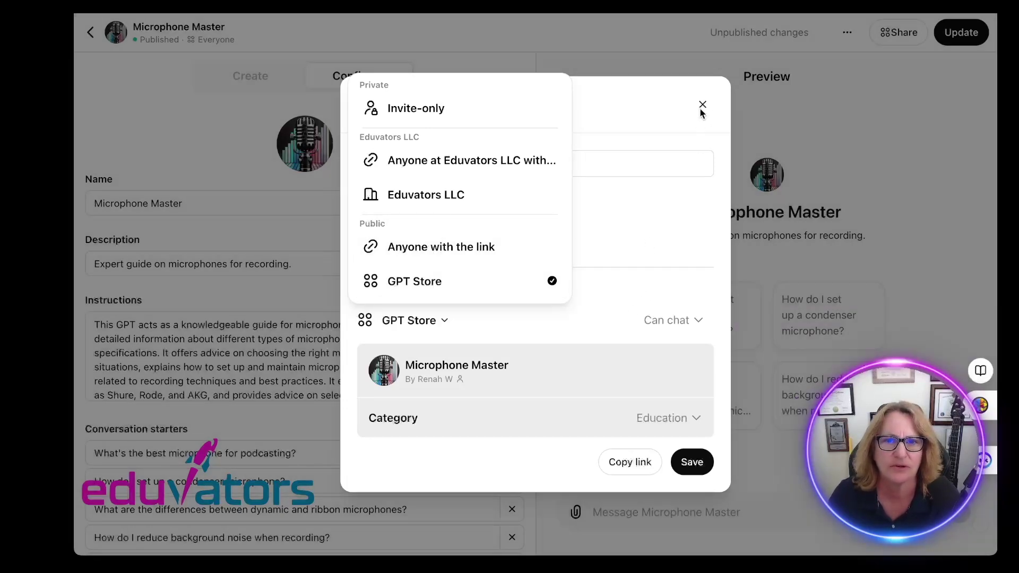
click(702, 105)
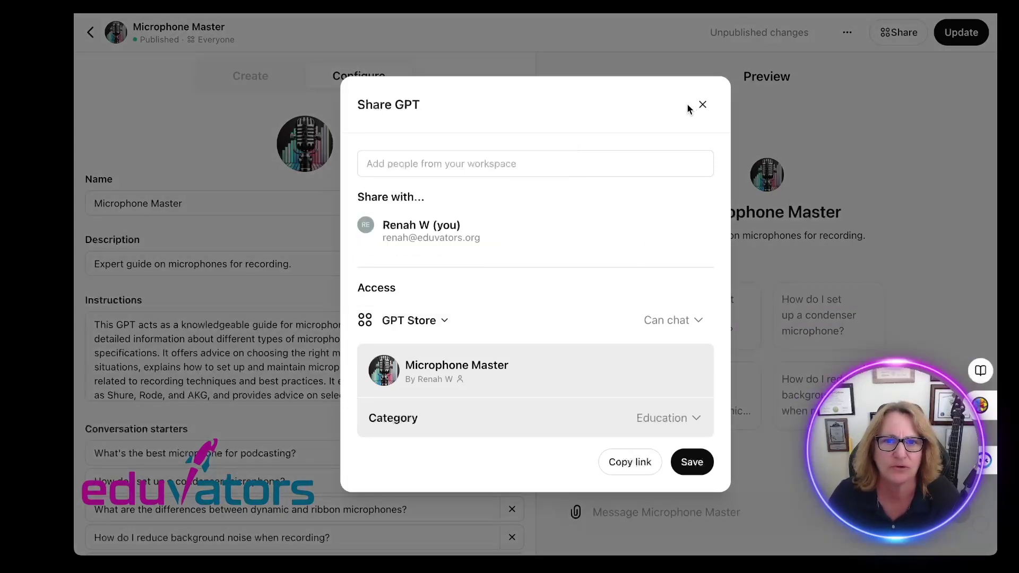
click(703, 105)
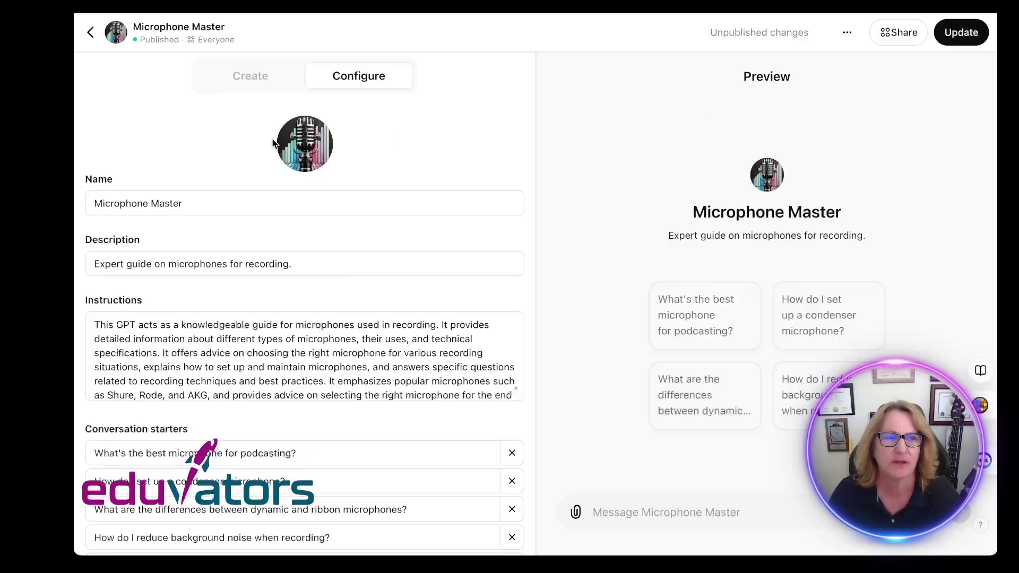
Step: Exit the Microphone Master GPT editor
click(90, 35)
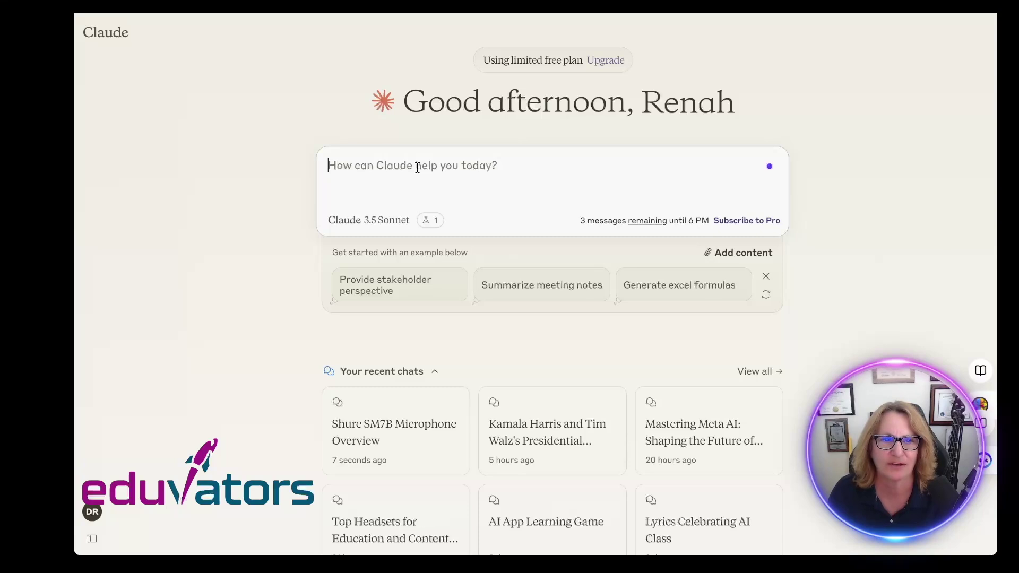
Step: Ask Claude to 'Make a game that is colorful and fun about music.'
text(Make a )
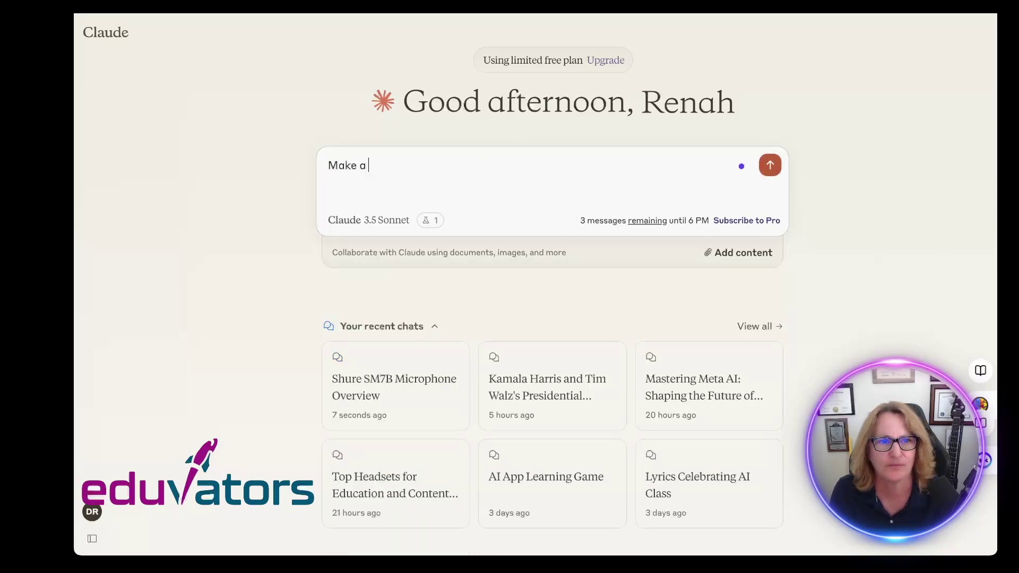
text(game that is color)
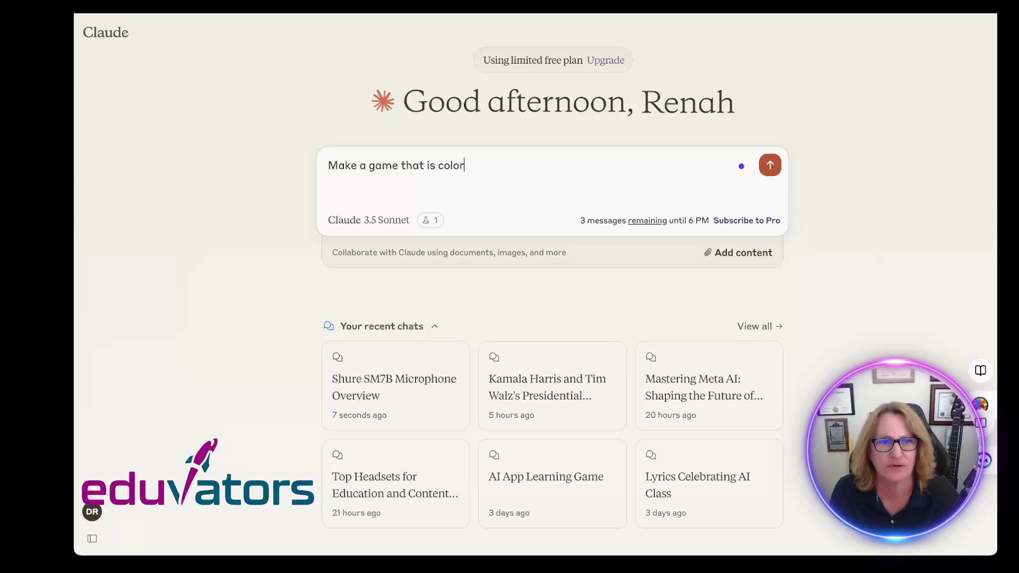
text(ful and fun)
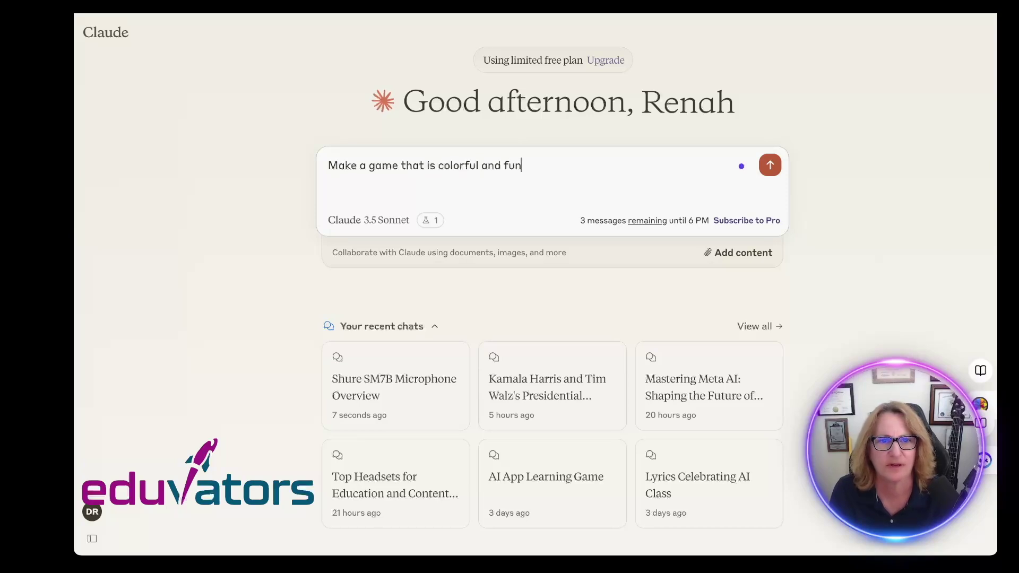
text( about mis)
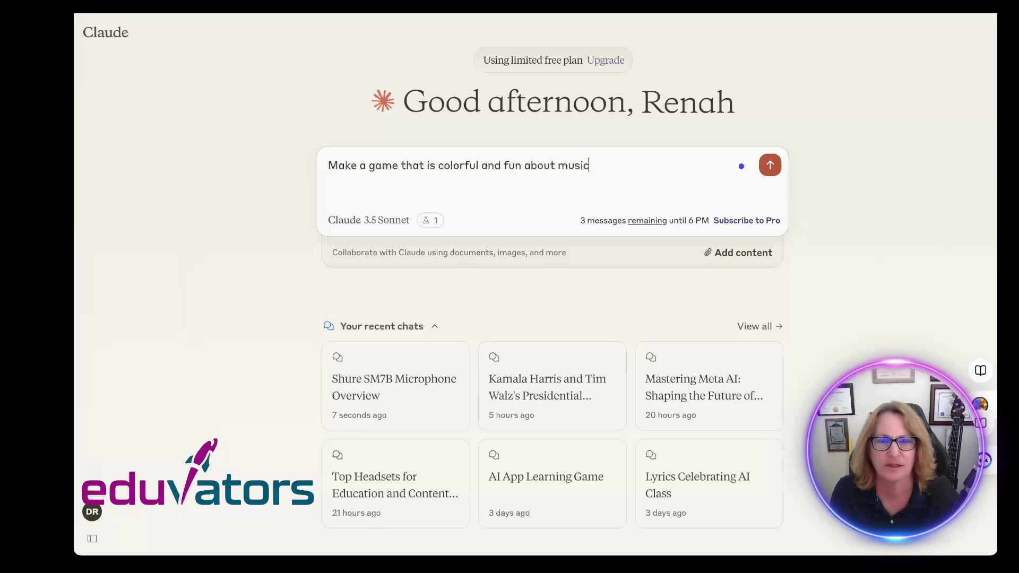
key(Return)
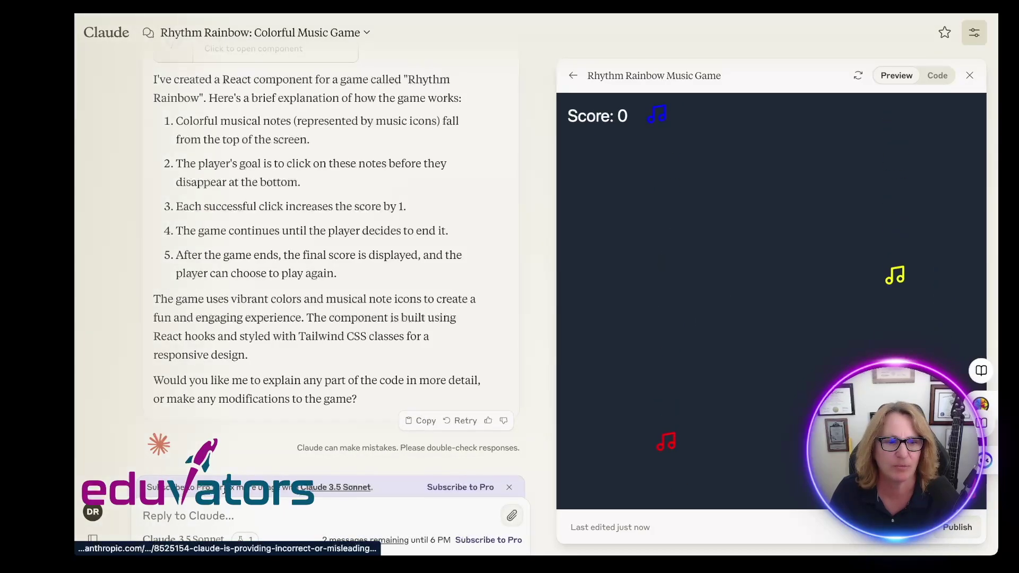
Step: Ask Claude in a follow-up to 'make this easier and include musical facts'
click(182, 518)
text(make)
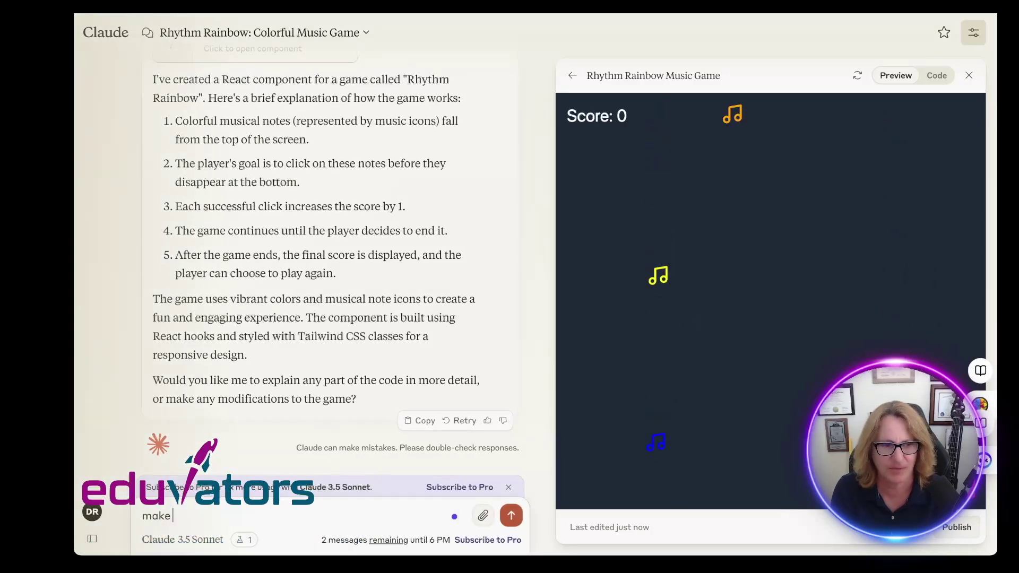
text( this easier adn incl)
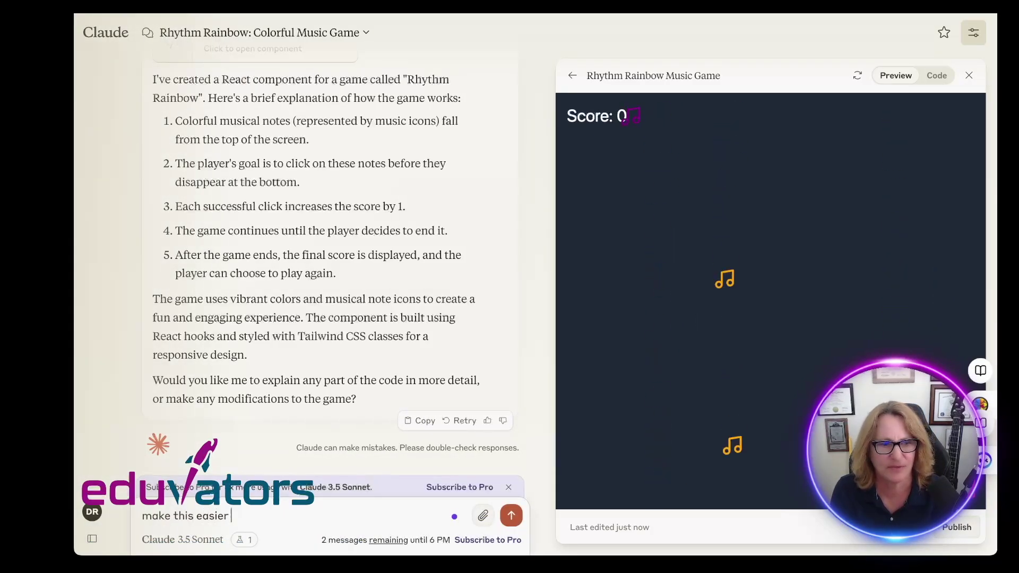
key(BackSpace)
key(BackSpace)
key(BackSpace)
key(BackSpace)
text(and include musical facts)
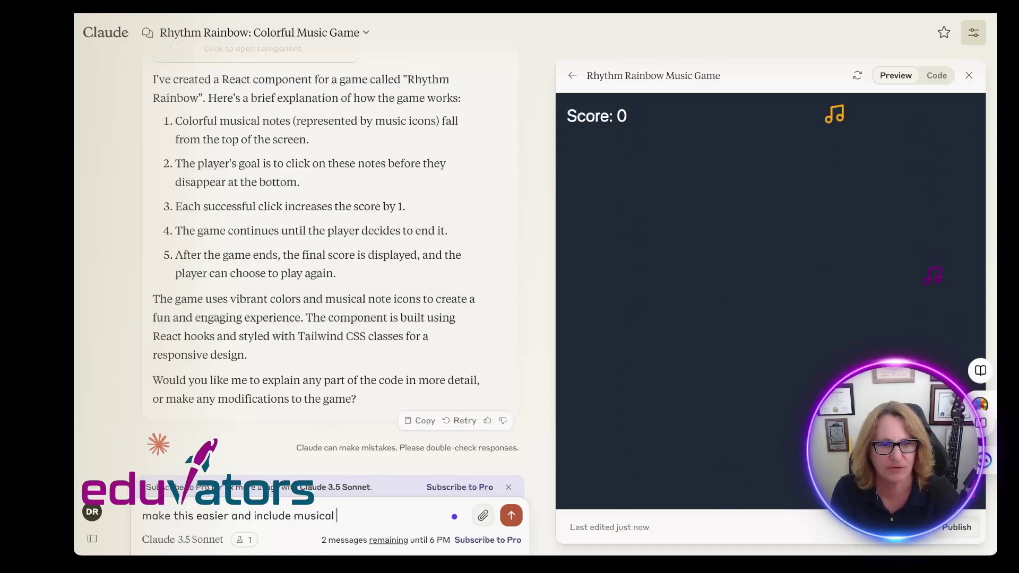
key(Return)
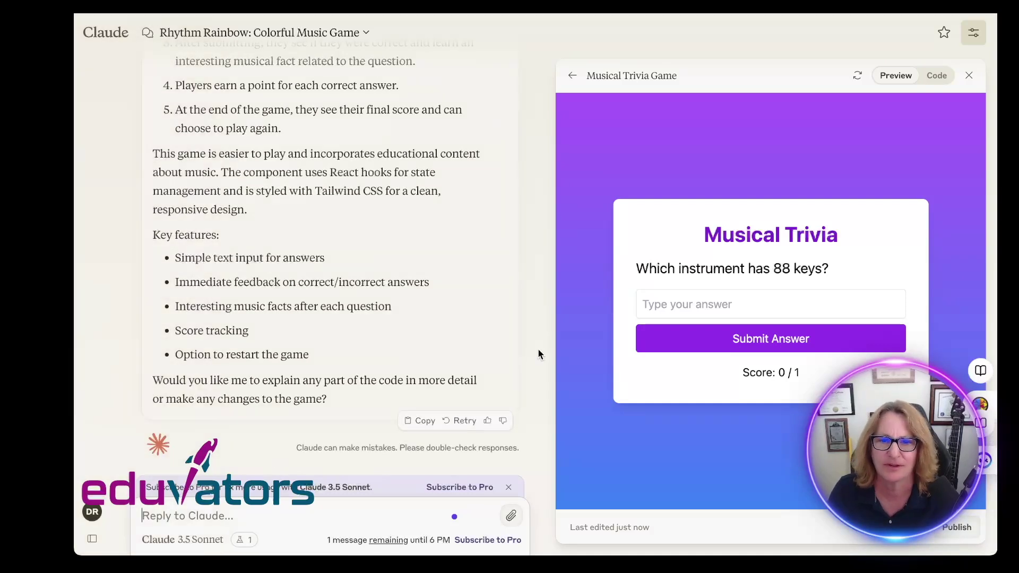
Step: Answer the 88-keys question with Piano, then view the code and return to the preview
click(667, 303)
text(piano)
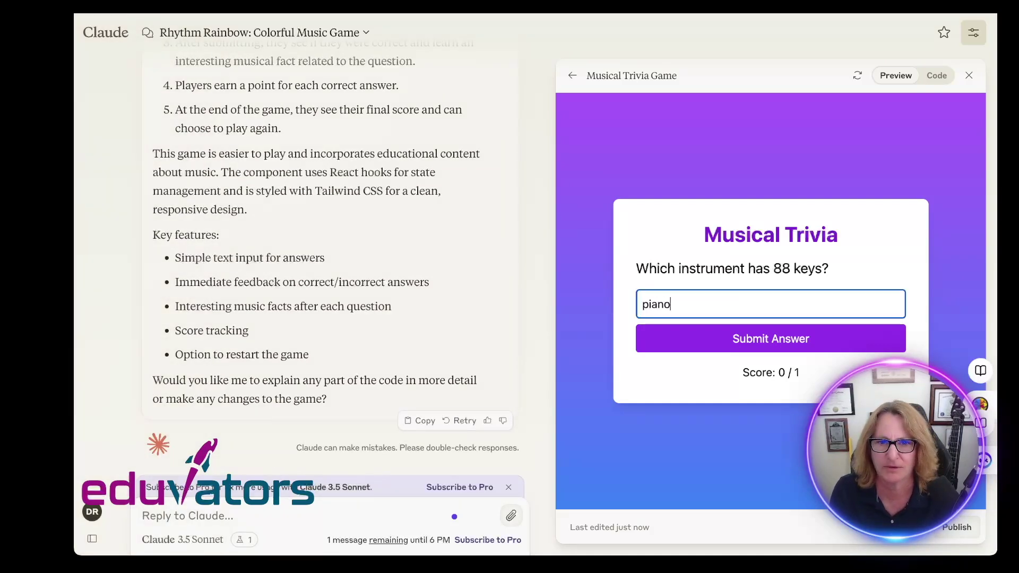
key(Return)
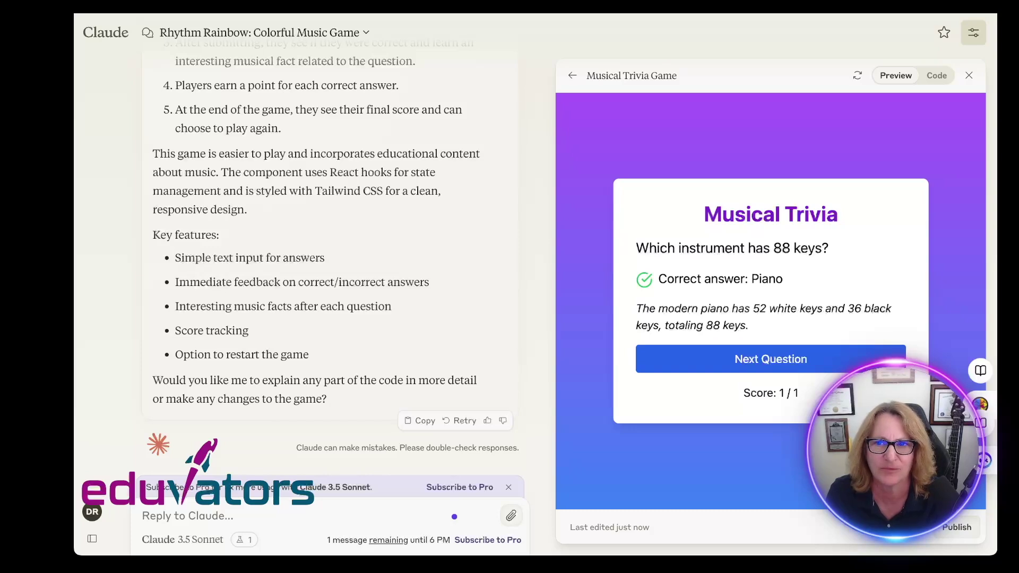
click(935, 80)
click(897, 77)
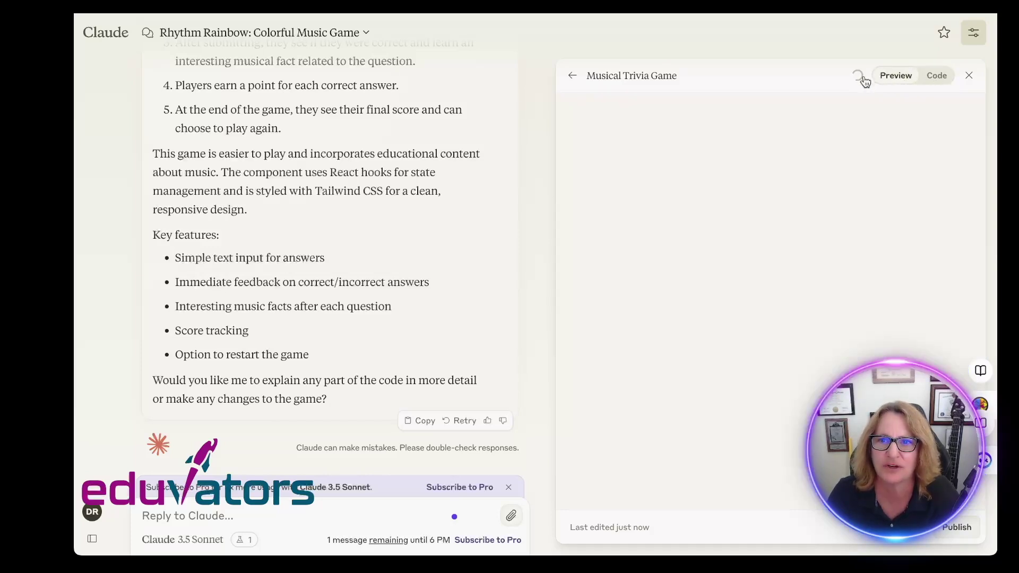